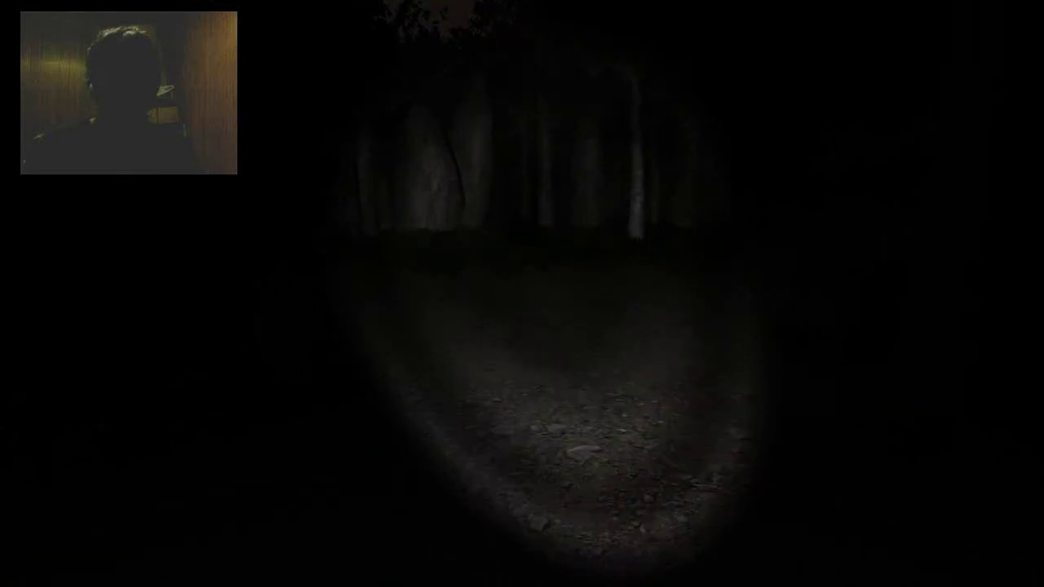
pyautogui.press('w')
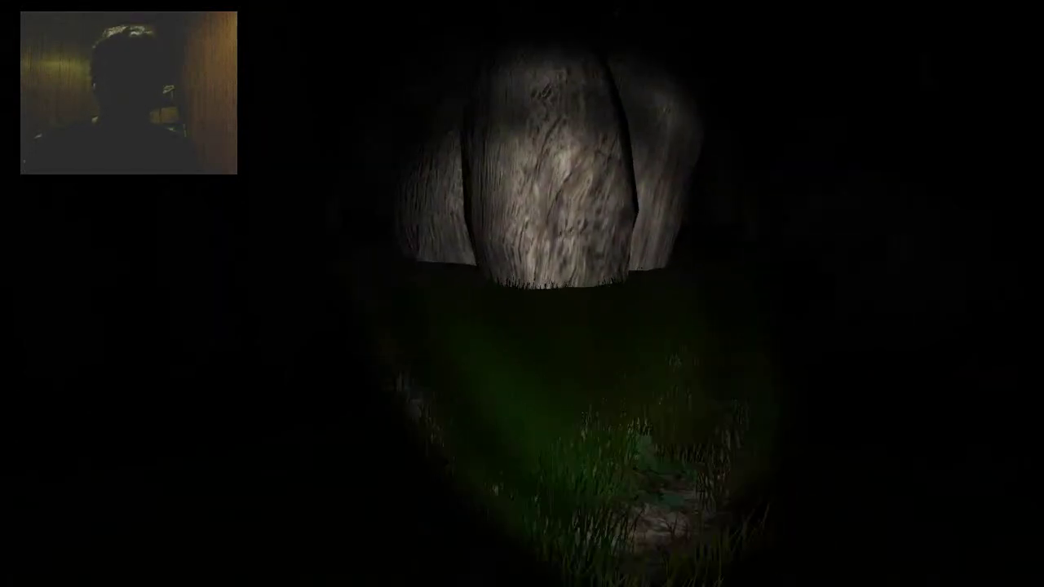
pyautogui.press('w')
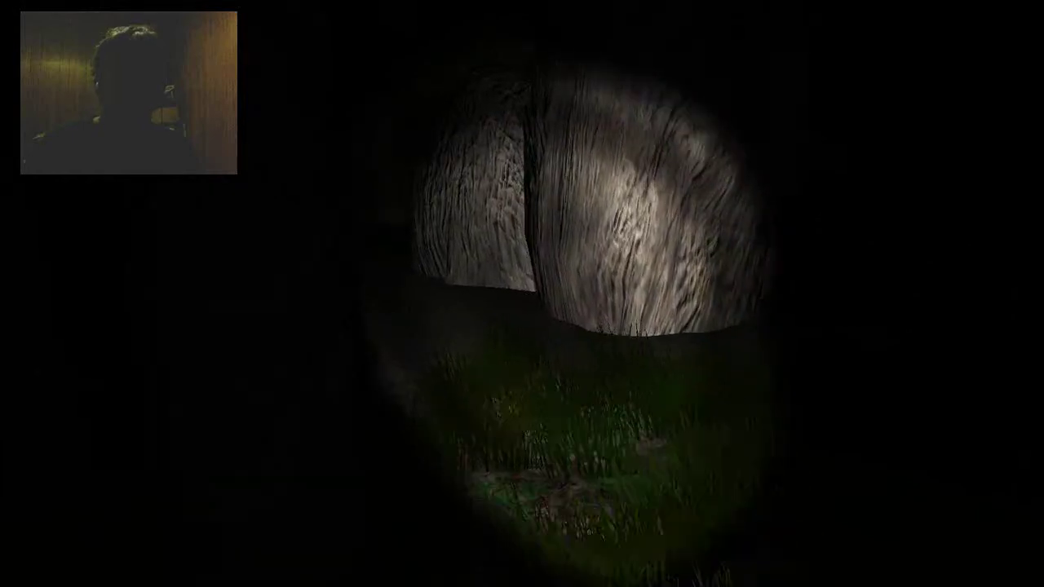
pyautogui.press('w')
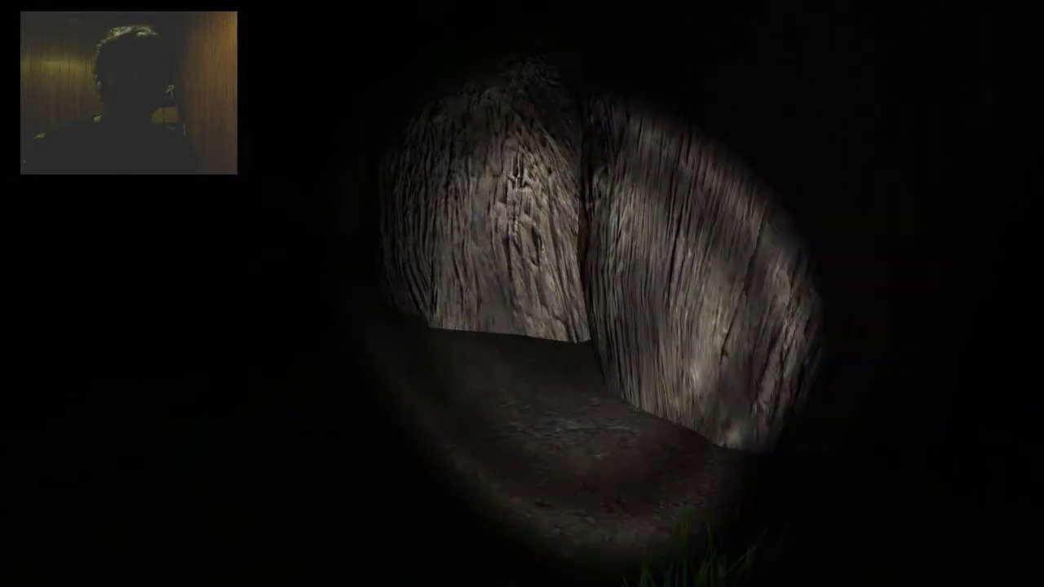
pyautogui.press('w')
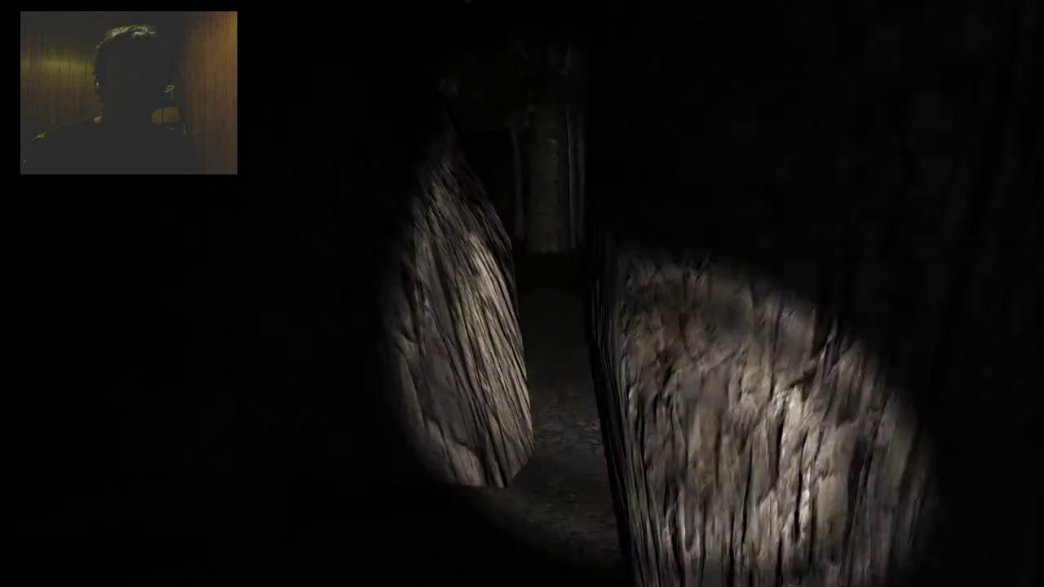
pyautogui.press('w')
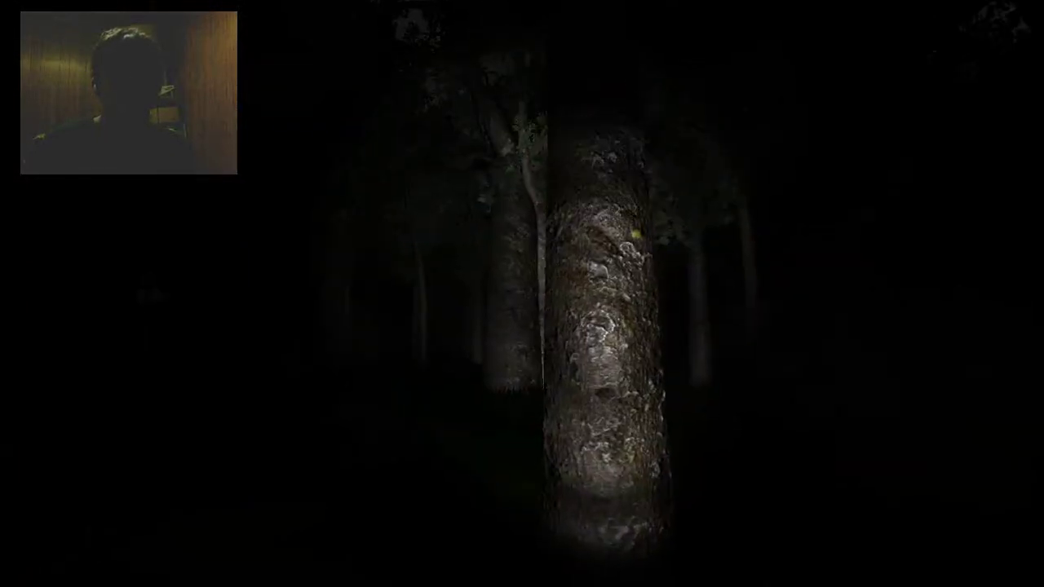
pyautogui.press('w')
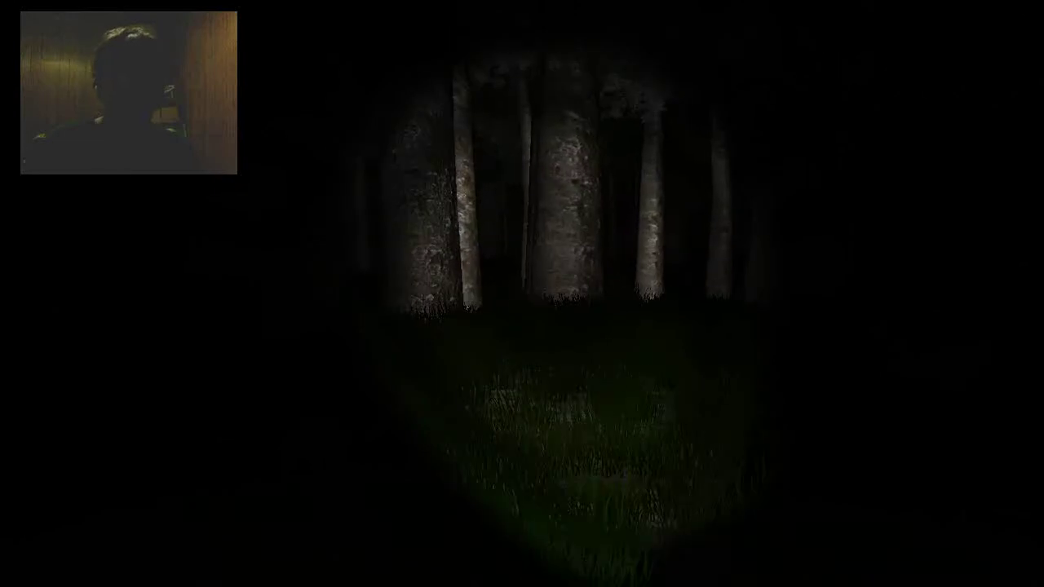
pyautogui.press('w')
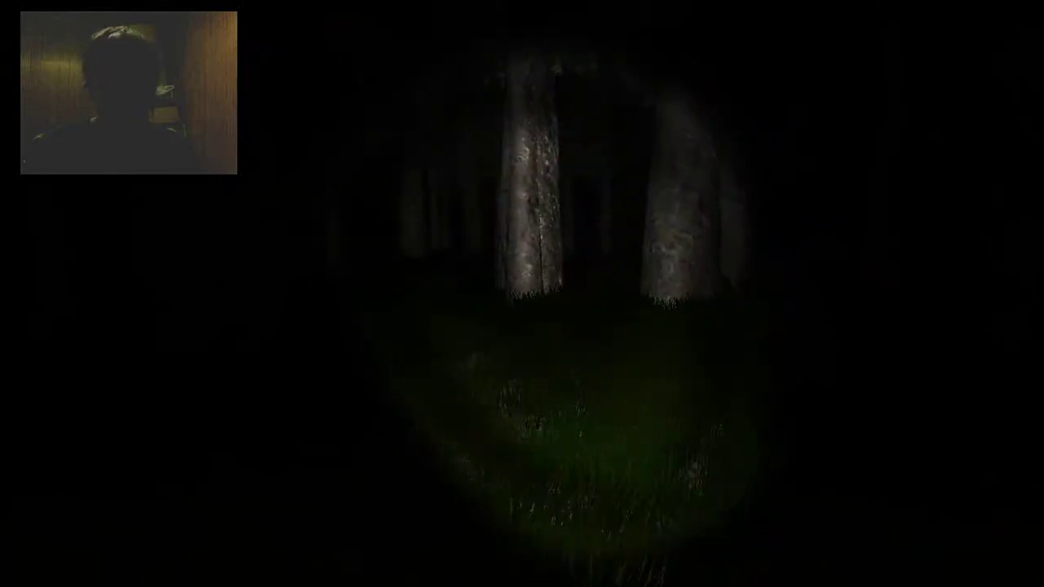
pyautogui.press('w')
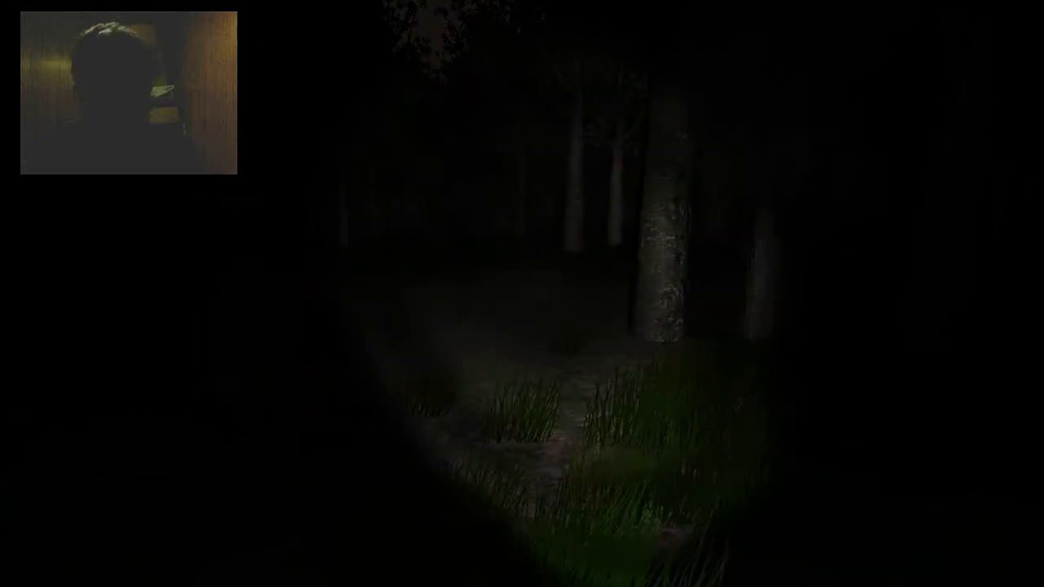
pyautogui.press('w')
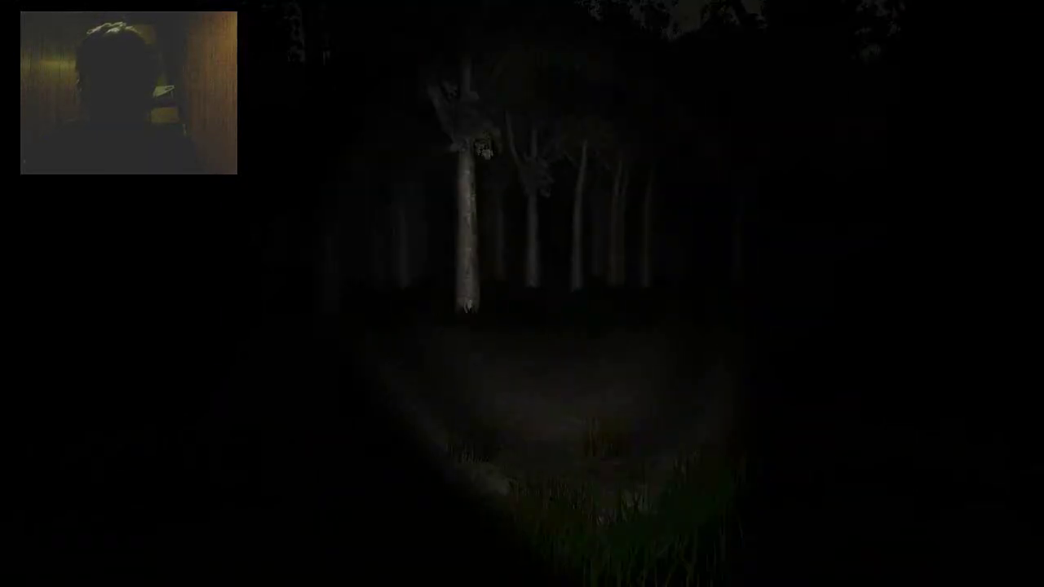
pyautogui.press('w')
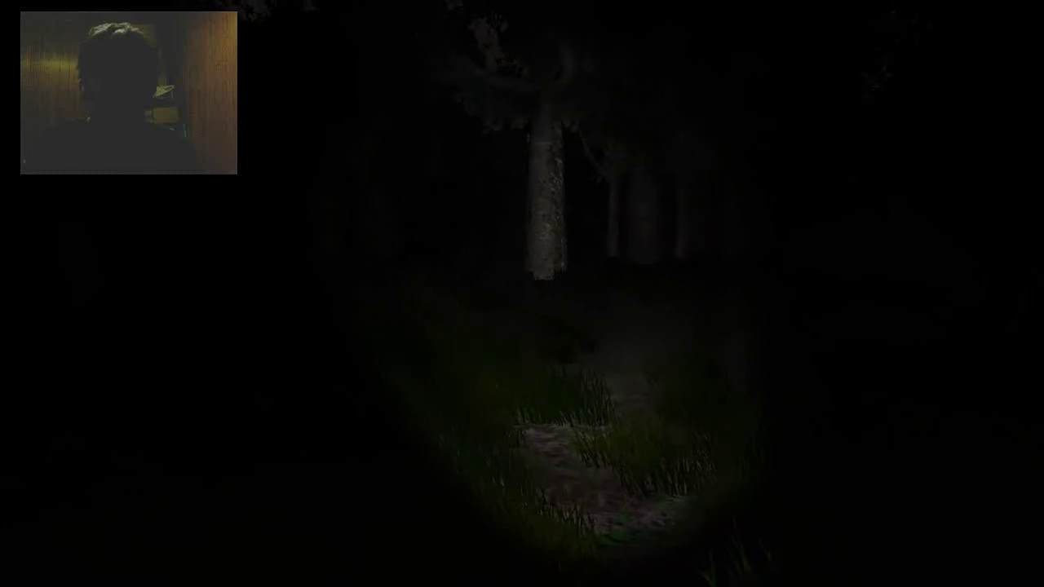
pyautogui.press('w')
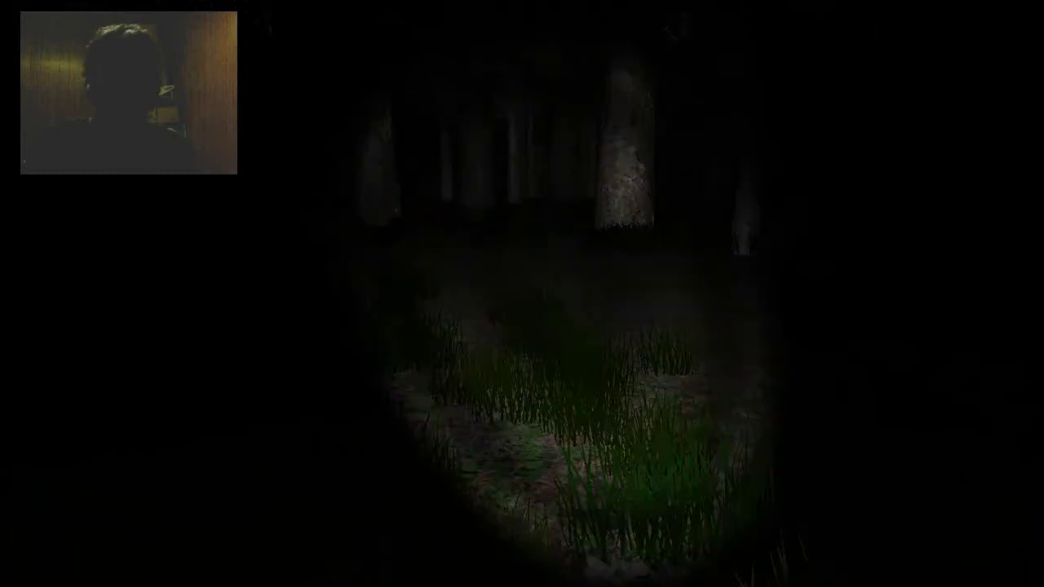
pyautogui.press('w')
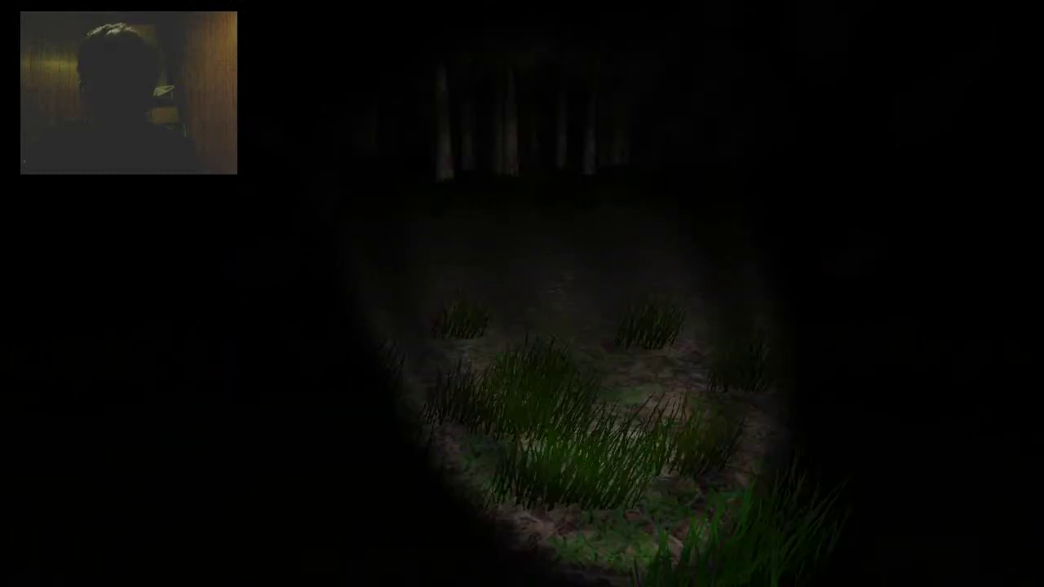
pyautogui.press('w')
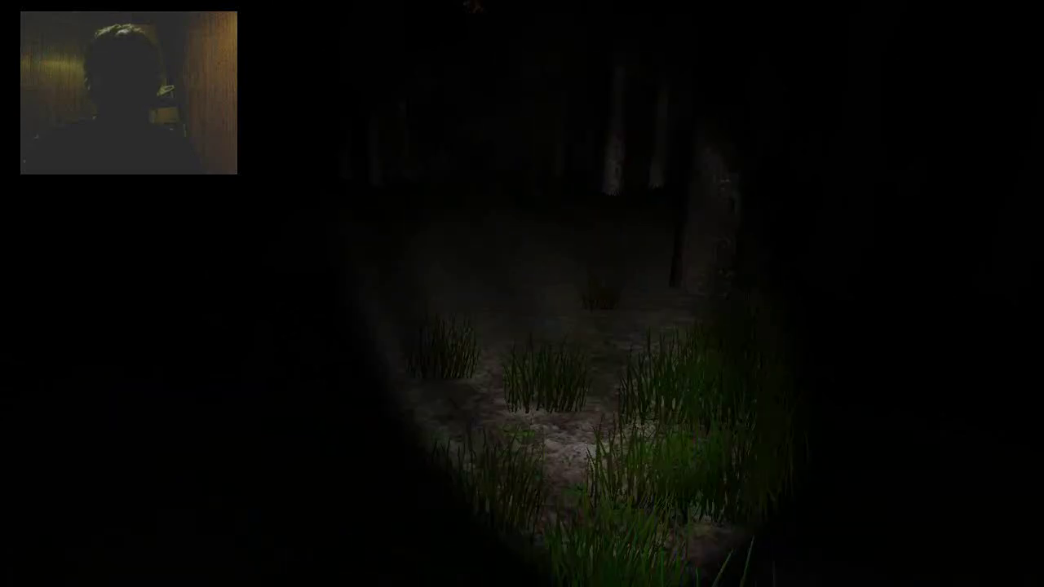
pyautogui.press('w')
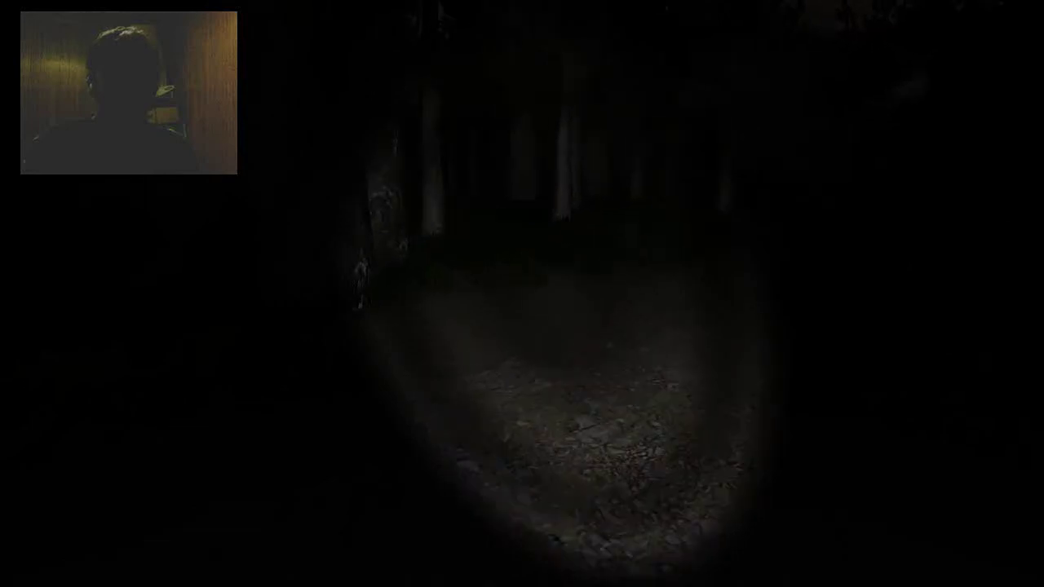
pyautogui.press('w')
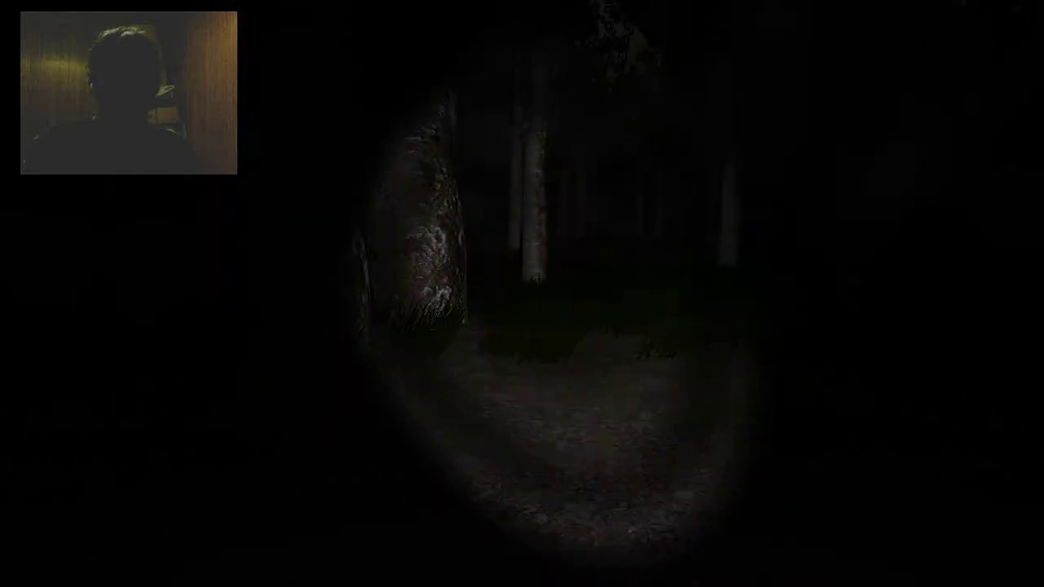
pyautogui.press('w')
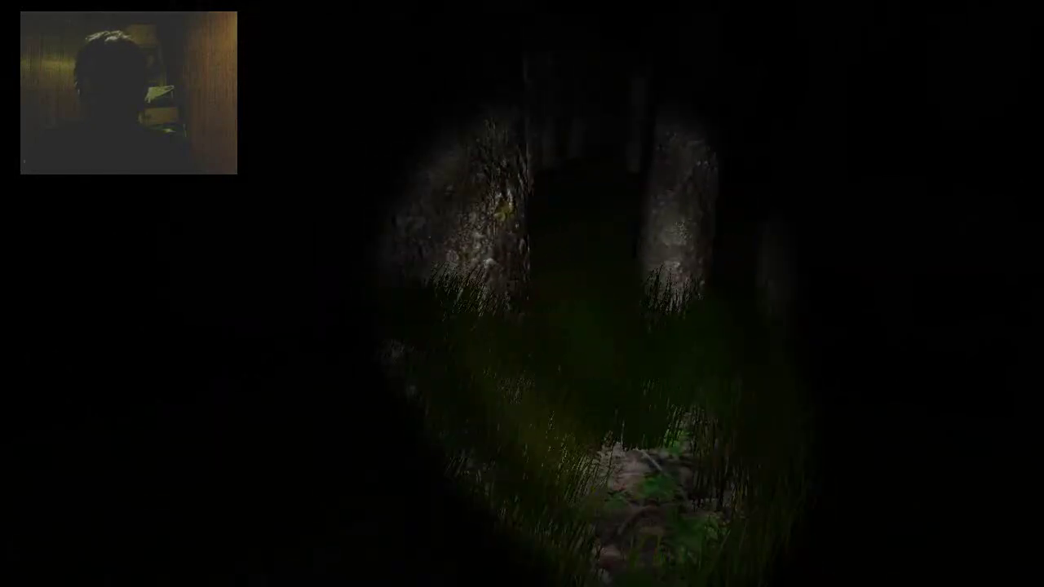
pyautogui.press('w')
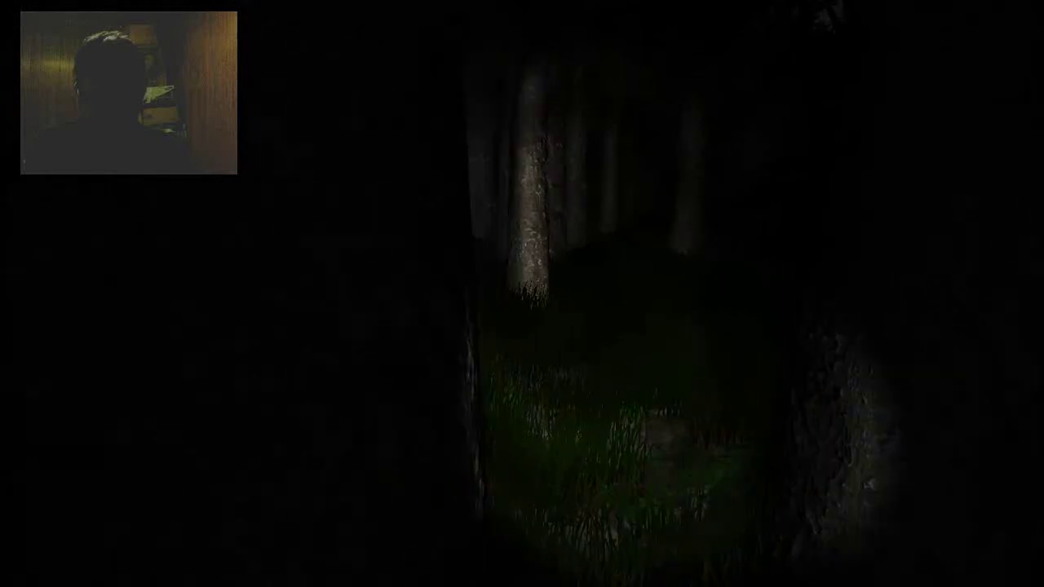
pyautogui.press('w')
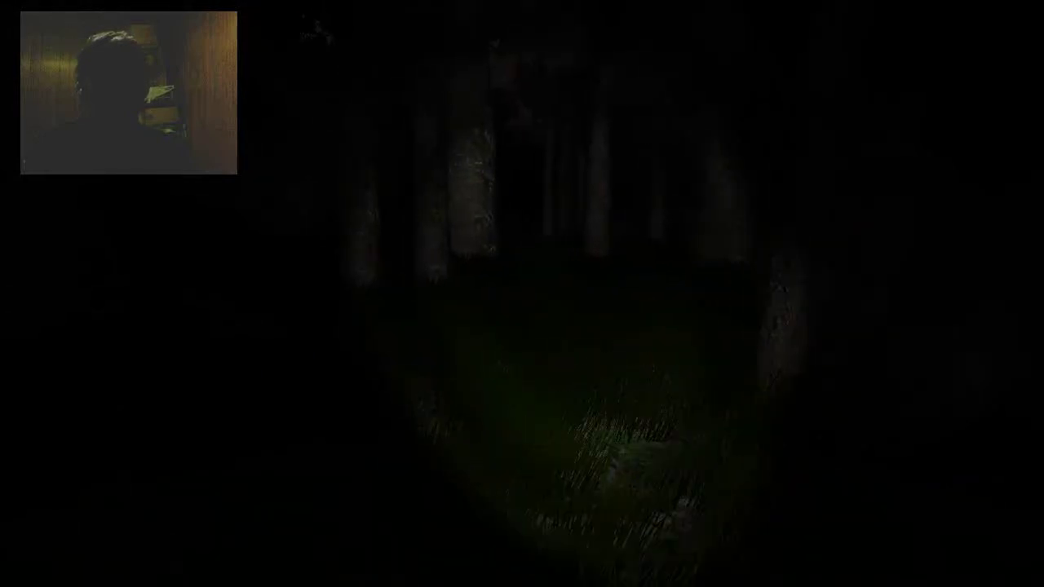